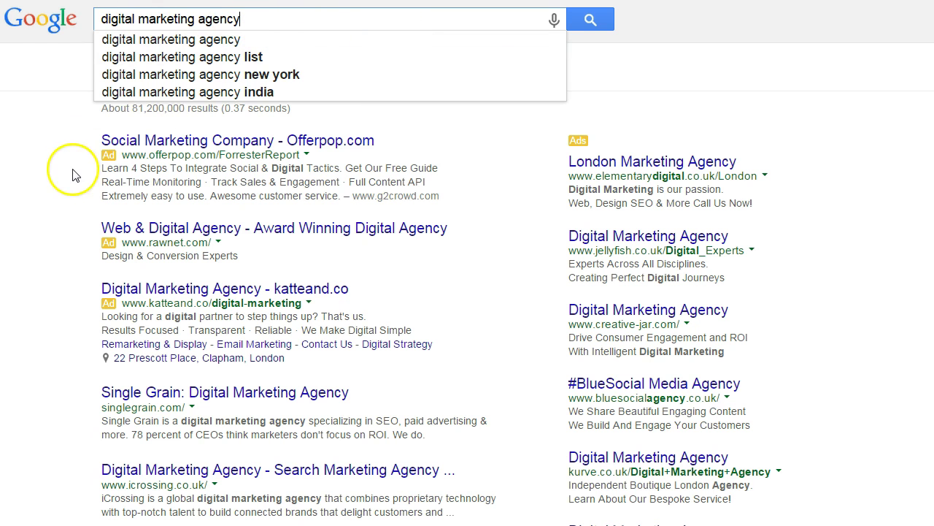
# Search for 'digital marketing agency' and browse its ads and organic results, ending back at the top.
pyautogui.click(573, 25)
pyautogui.scroll(-1, 238, 234)
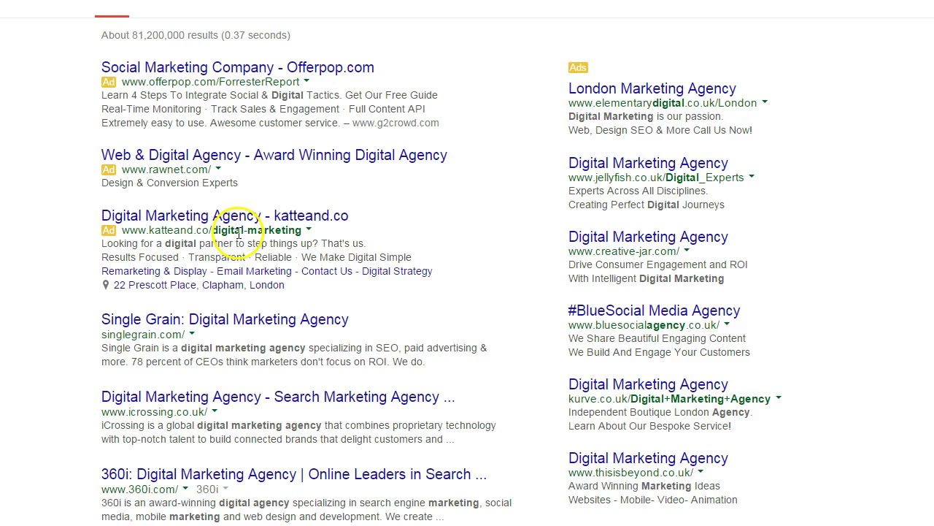
pyautogui.scroll(-10, 238, 234)
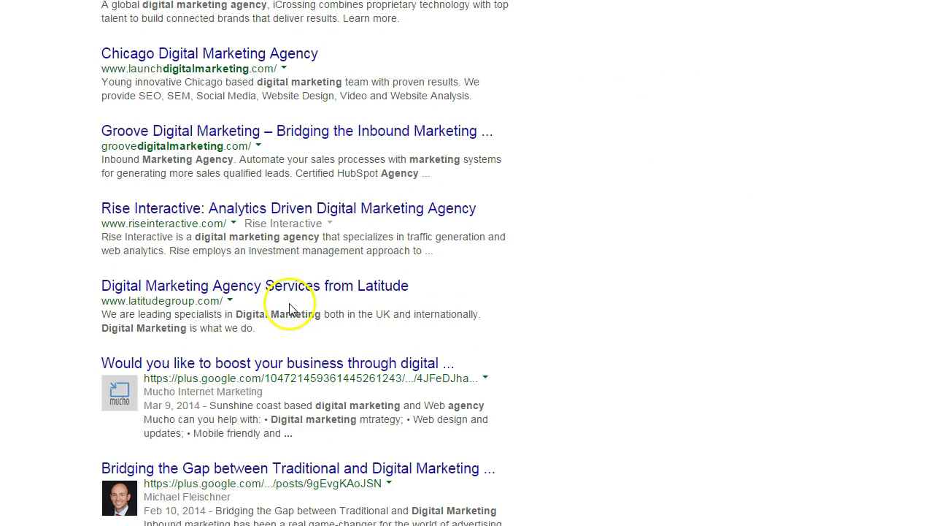
pyautogui.scroll(6, 289, 309)
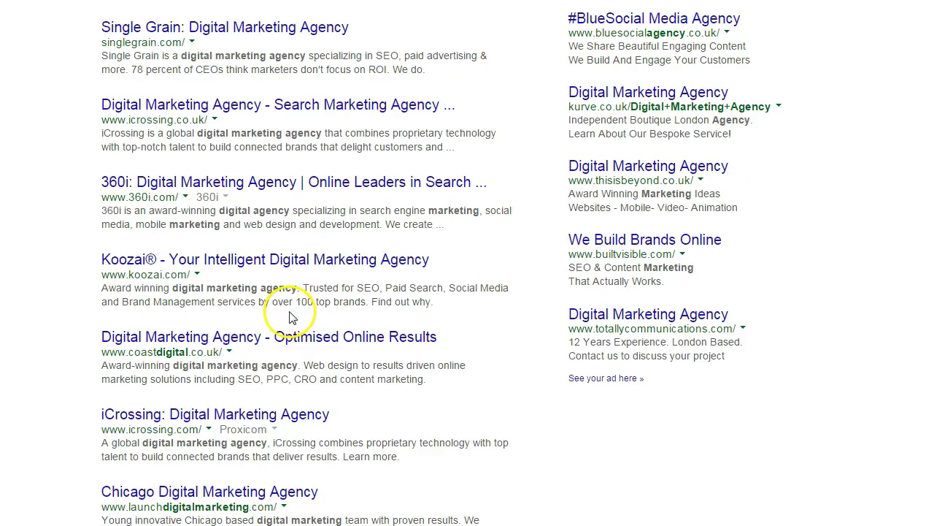
pyautogui.scroll(5, 290, 316)
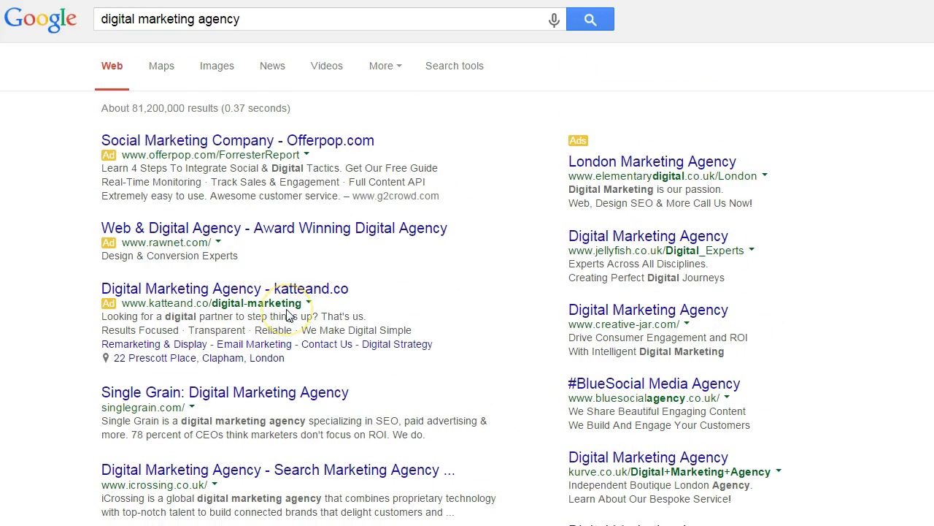
pyautogui.scroll(-2, 290, 316)
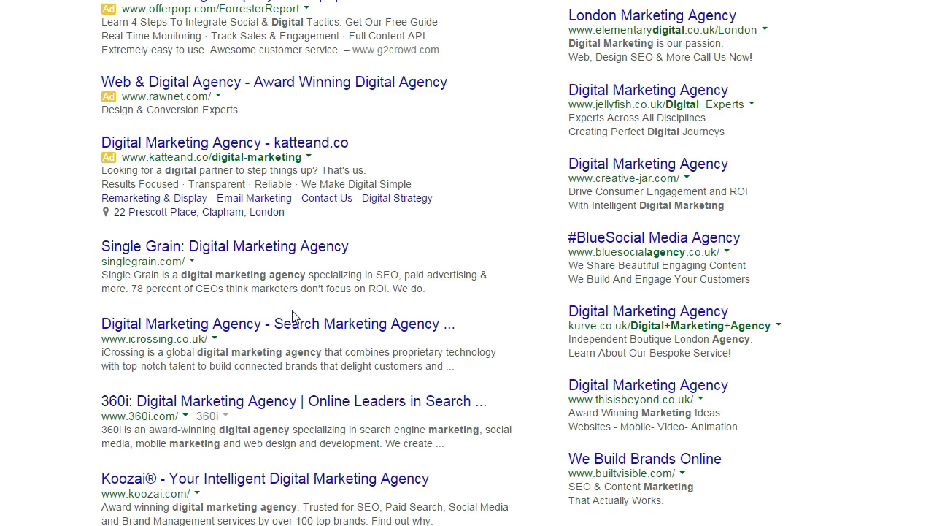
pyautogui.scroll(2, 293, 316)
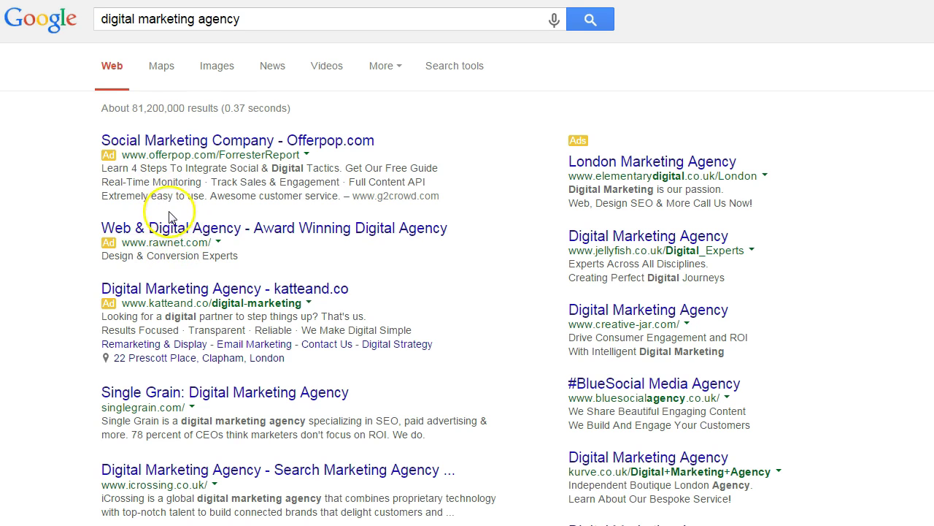
pyautogui.scroll(-2, 174, 233)
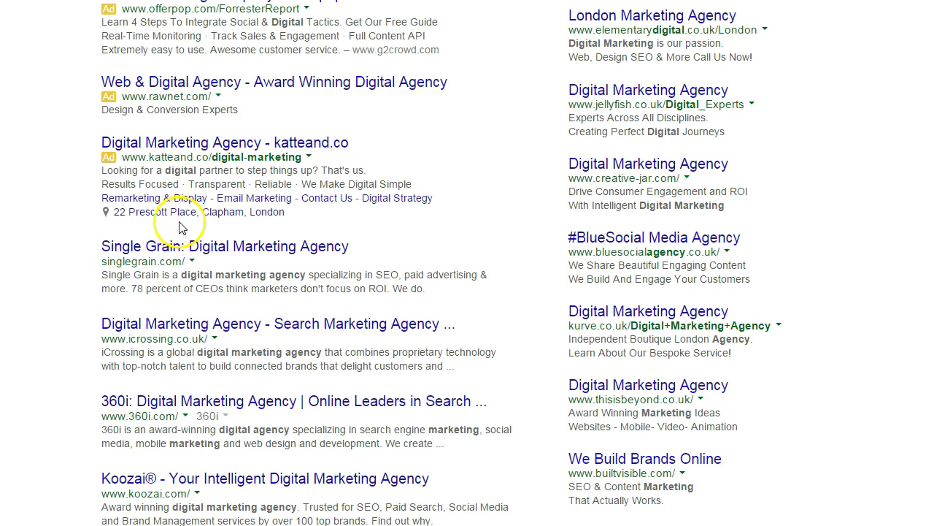
pyautogui.scroll(-1, 182, 225)
pyautogui.scroll(-4, 185, 232)
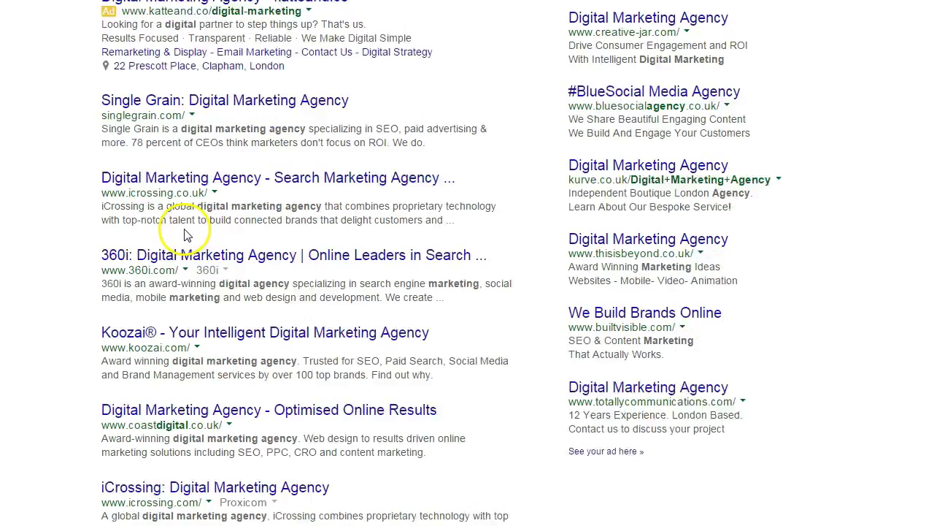
pyautogui.scroll(2, 185, 230)
pyautogui.scroll(5, 184, 230)
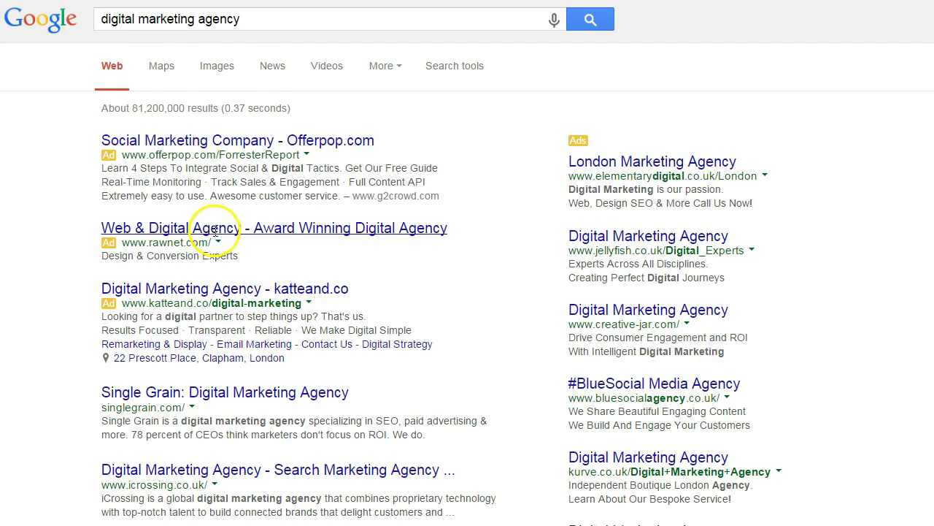
pyautogui.scroll(-2, 219, 233)
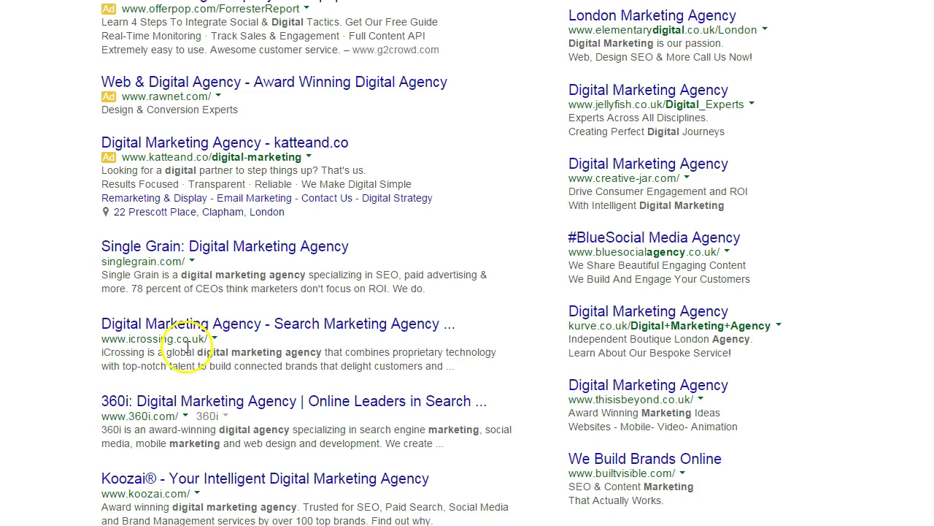
pyautogui.scroll(-10, 184, 344)
pyautogui.scroll(12, 187, 353)
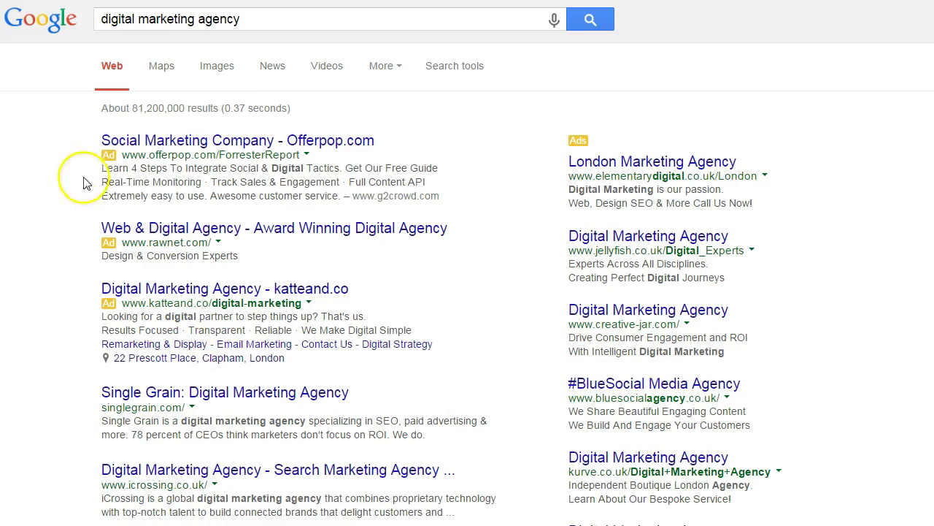
# Review the query's autocomplete suggestions and 'Searches related to', then search 'digital marketing firm'.
pyautogui.click(249, 21)
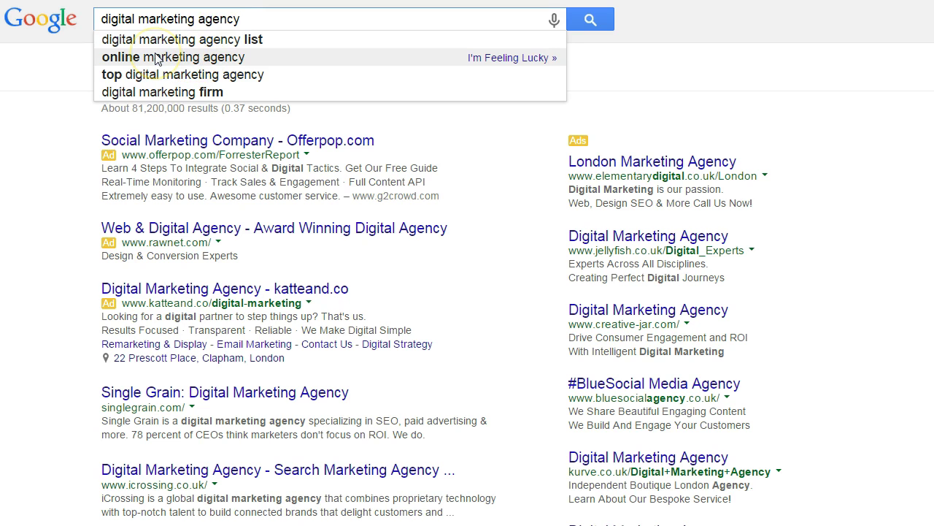
pyautogui.click(166, 94)
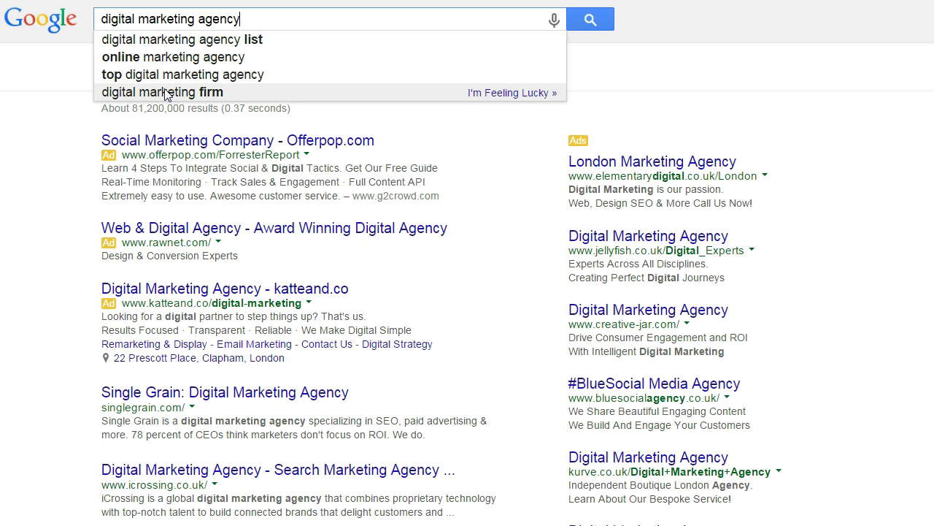
pyautogui.scroll(-5, 922, 322)
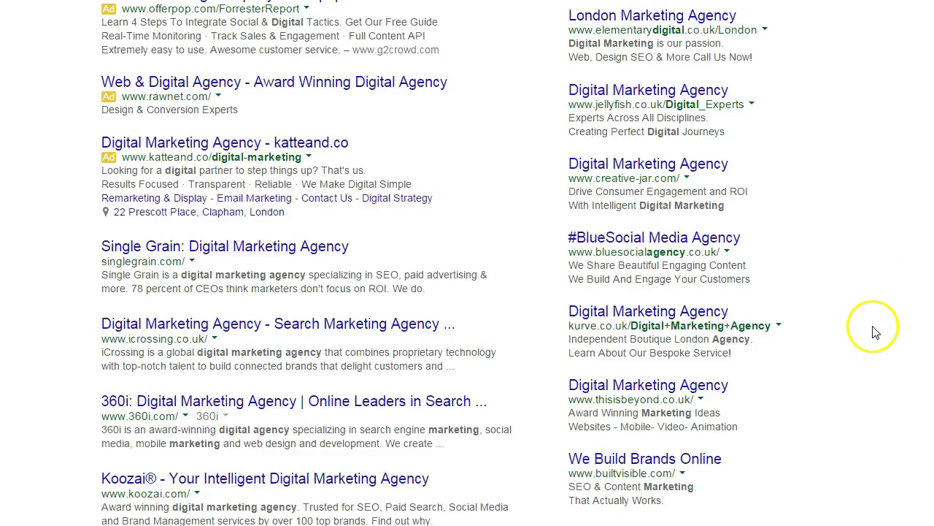
pyautogui.scroll(-8, 875, 332)
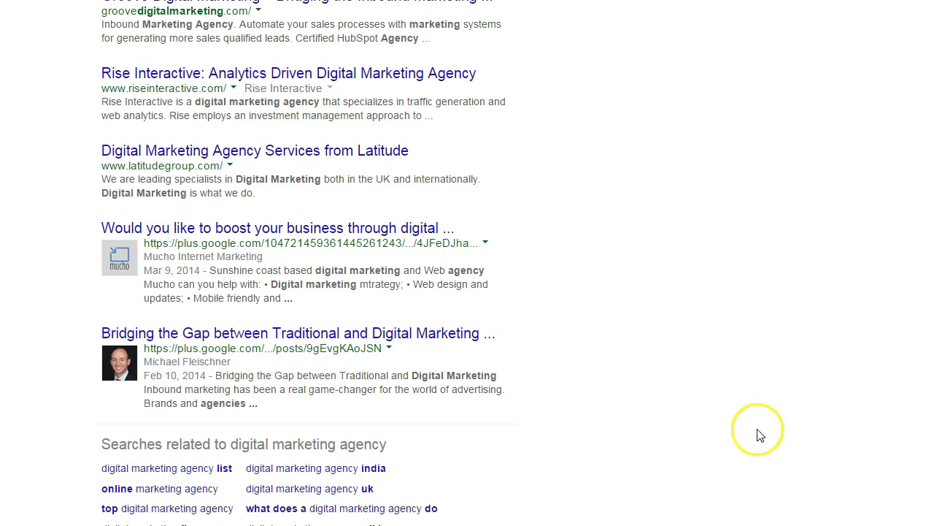
pyautogui.scroll(-1, 299, 292)
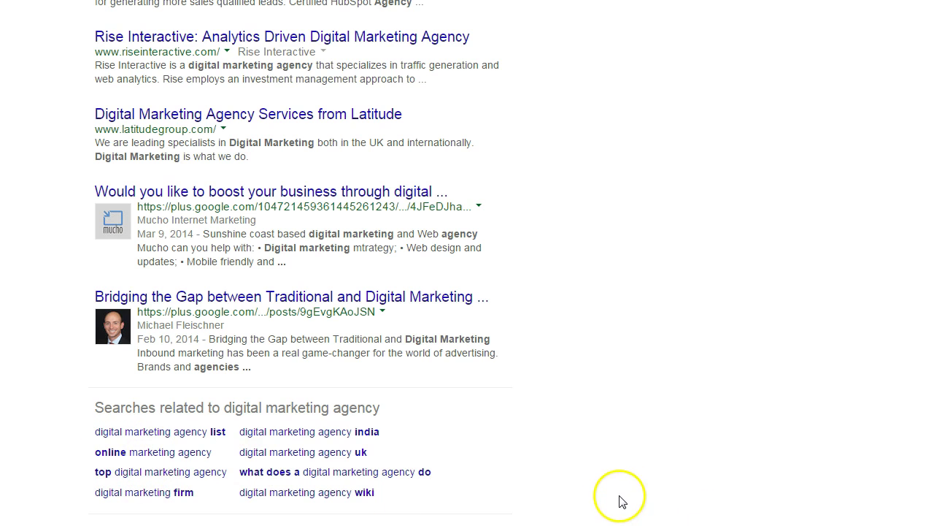
pyautogui.scroll(4, 624, 511)
pyautogui.scroll(-4, 624, 511)
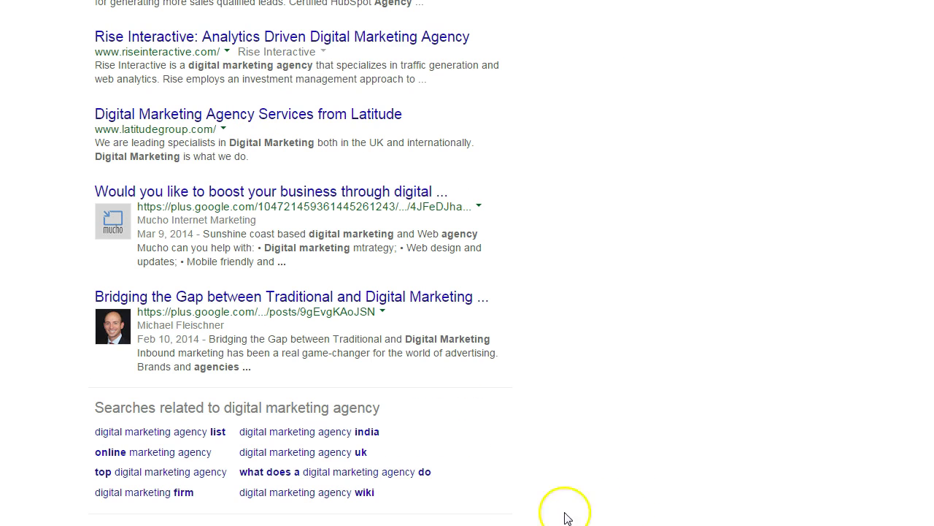
pyautogui.click(164, 496)
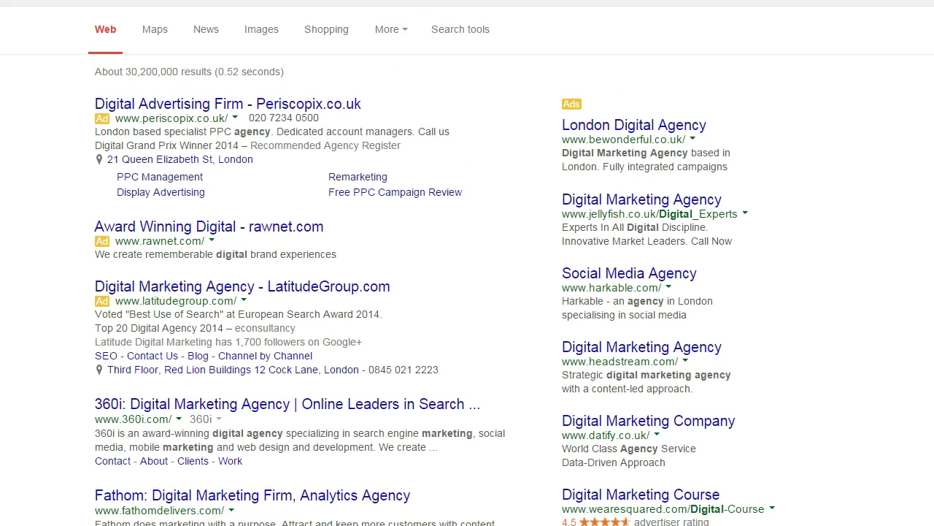
# Show autocomplete alternatives for 'digital marketing firm' in the search box.
pyautogui.press('BackSpace')
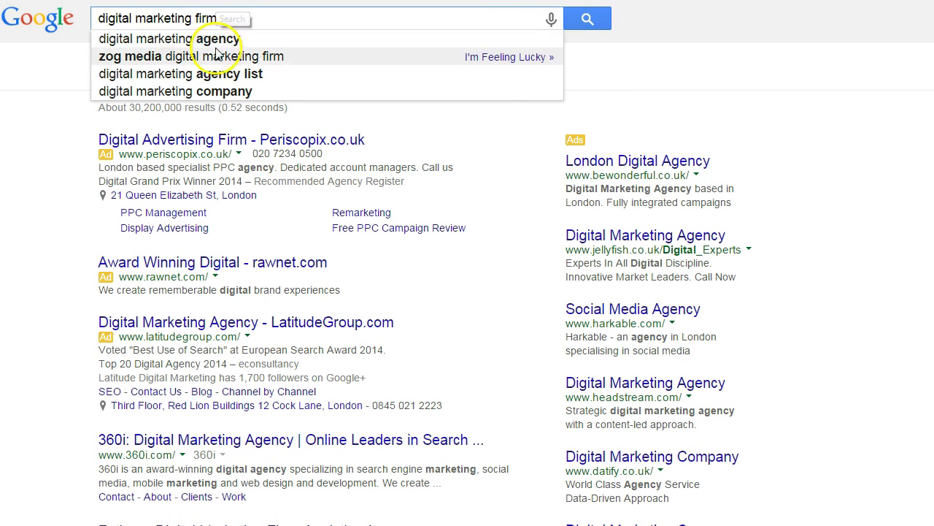
# Search 'digital marketing company', point out its 'uk' and 'online marketing company' suggestions, and scroll the results.
pyautogui.click(241, 93)
pyautogui.click(256, 22)
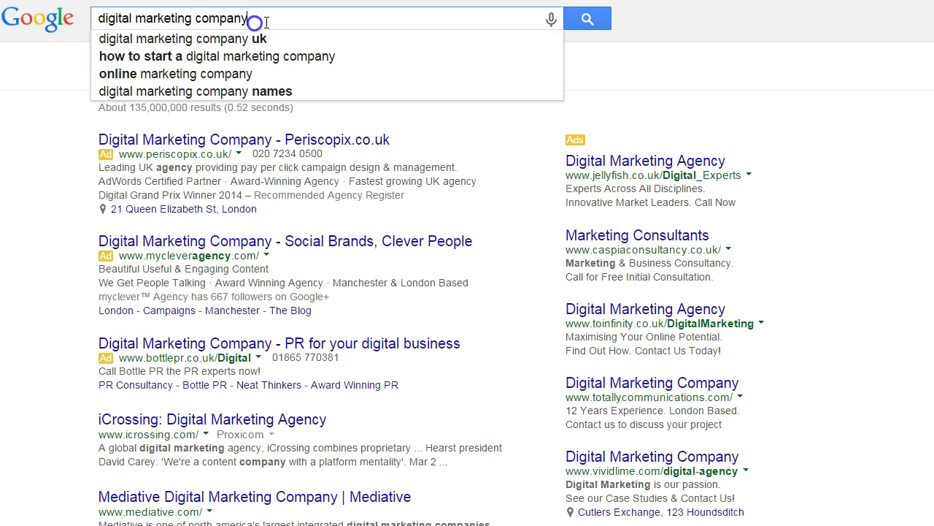
pyautogui.click(234, 45)
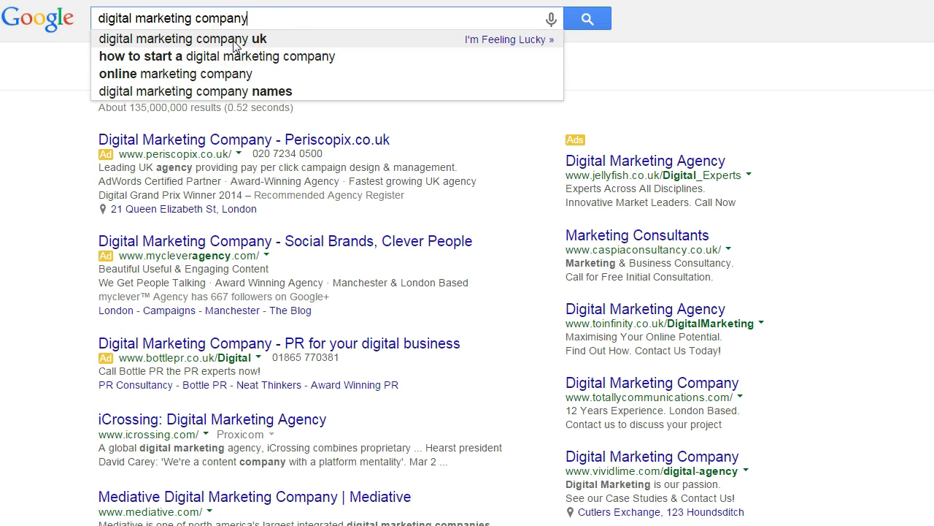
pyautogui.click(230, 79)
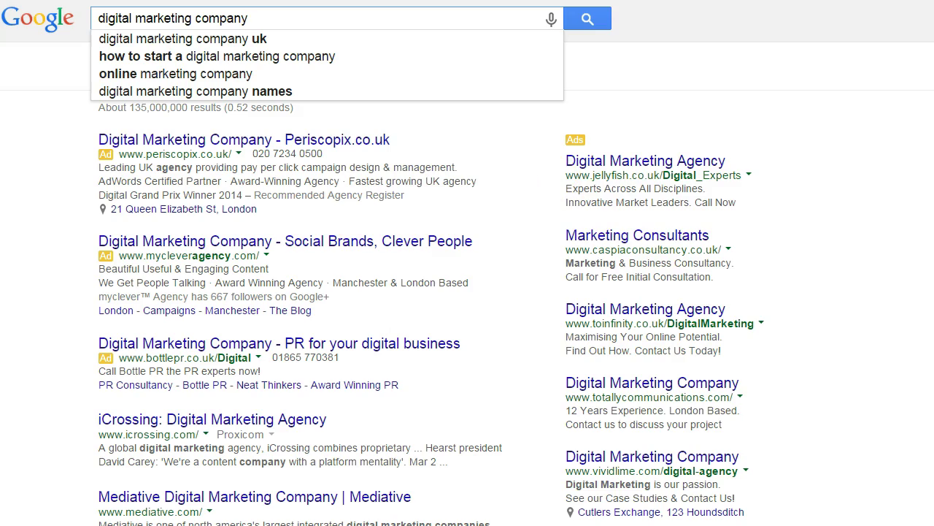
pyautogui.scroll(-10, 468, 263)
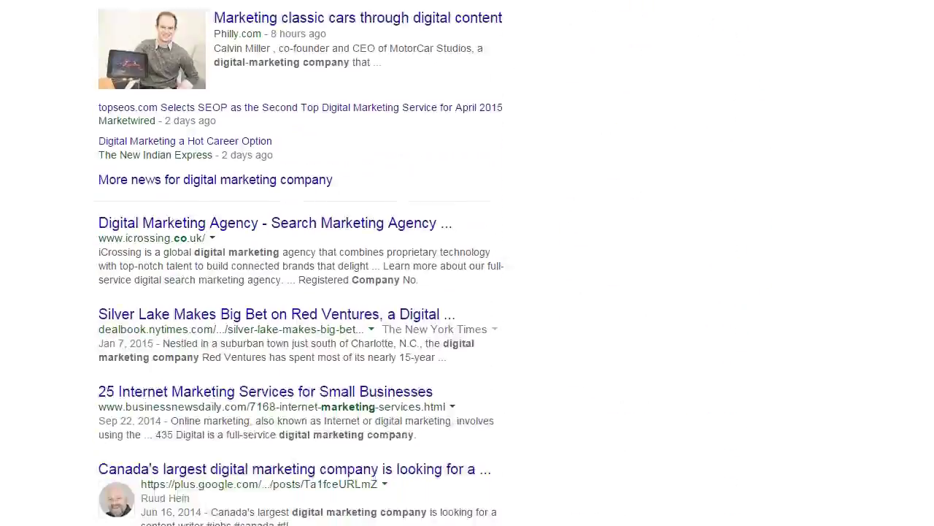
pyautogui.scroll(-3, 467, 263)
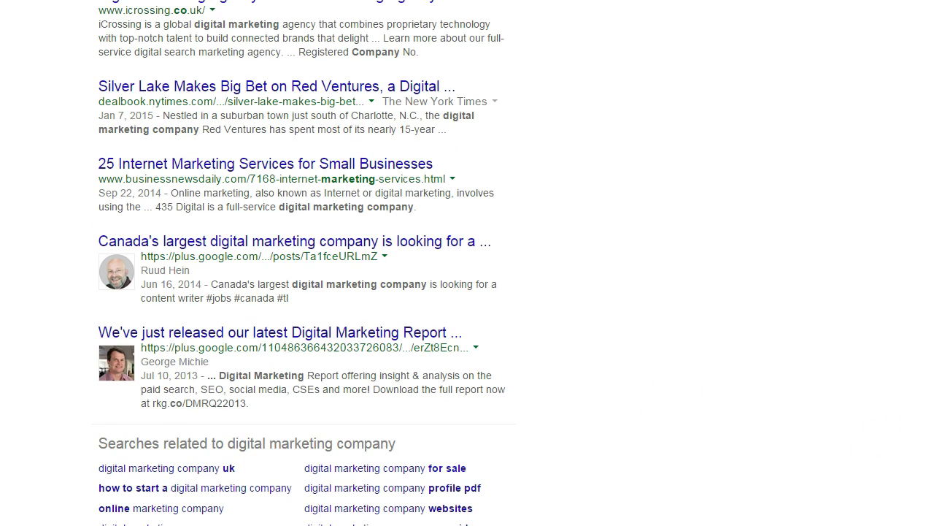
pyautogui.scroll(-1, 304, 263)
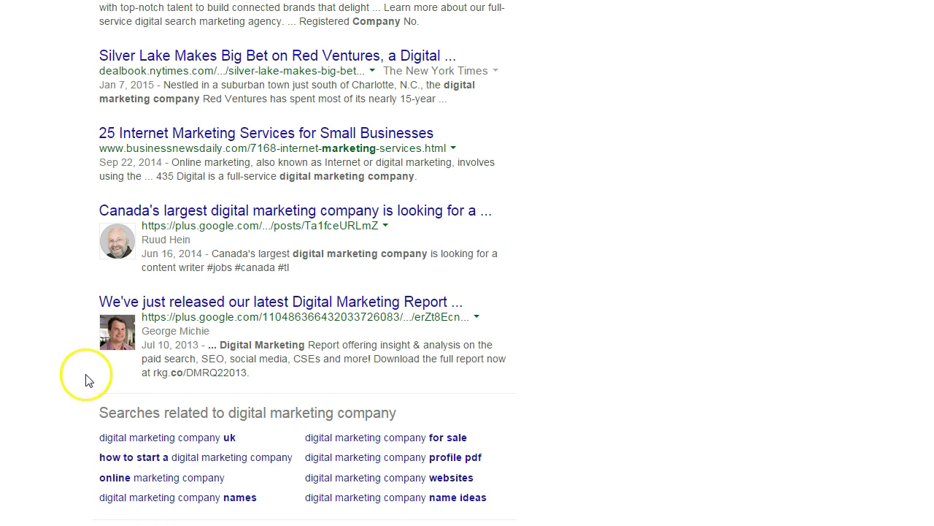
pyautogui.scroll(7, 374, 484)
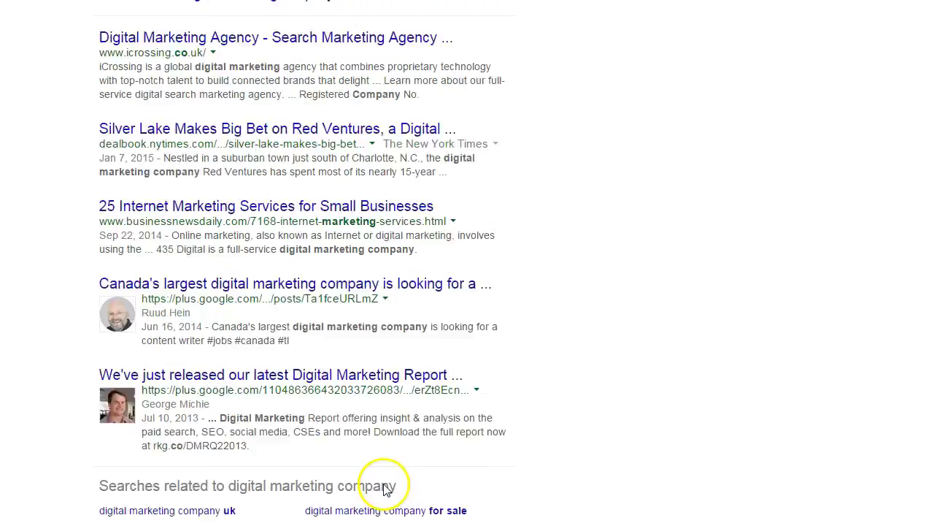
pyautogui.scroll(8, 385, 500)
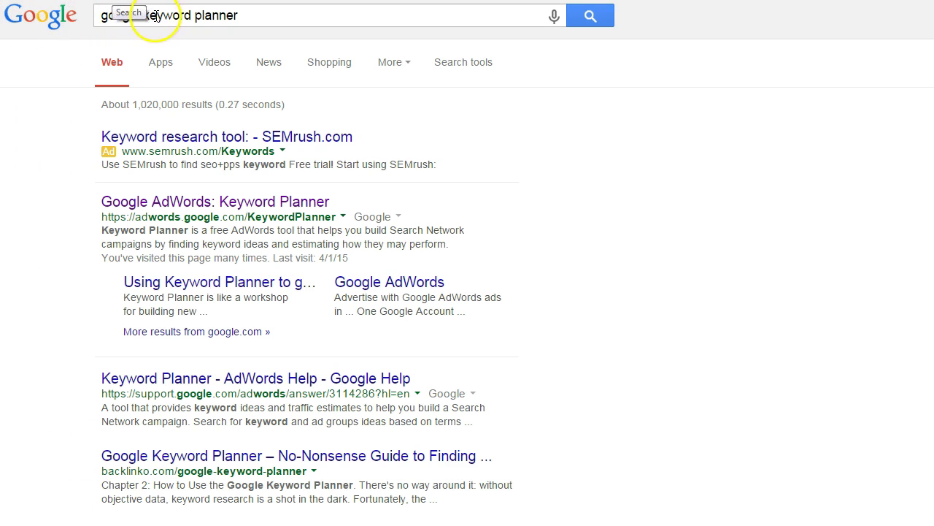
# Open the 'Google AdWords: Keyword Planner' result from the keyword planner search.
pyautogui.scroll(-2, 350, 514)
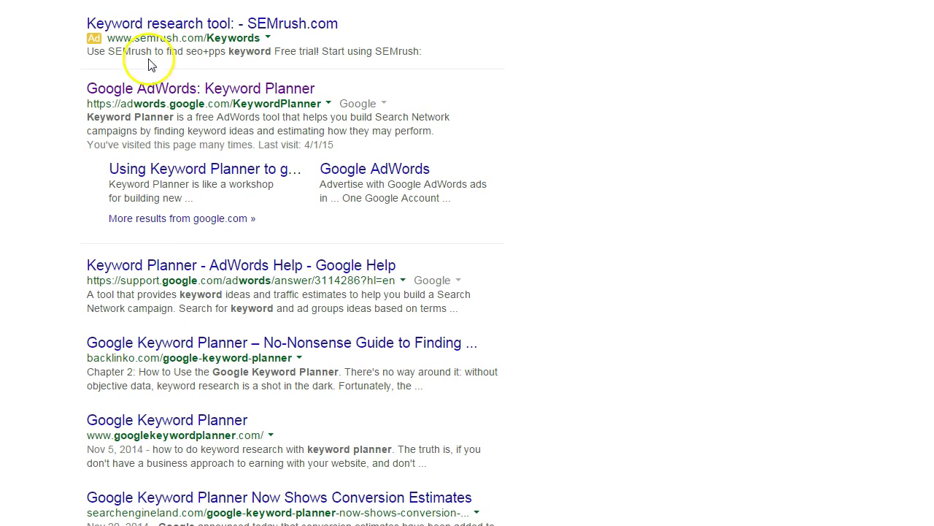
pyautogui.click(187, 90)
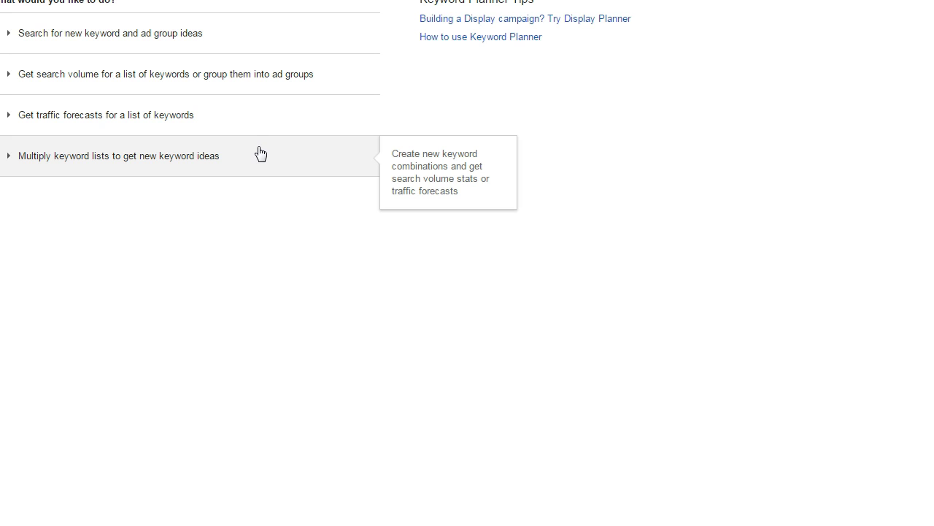
pyautogui.scroll(1, 369, 502)
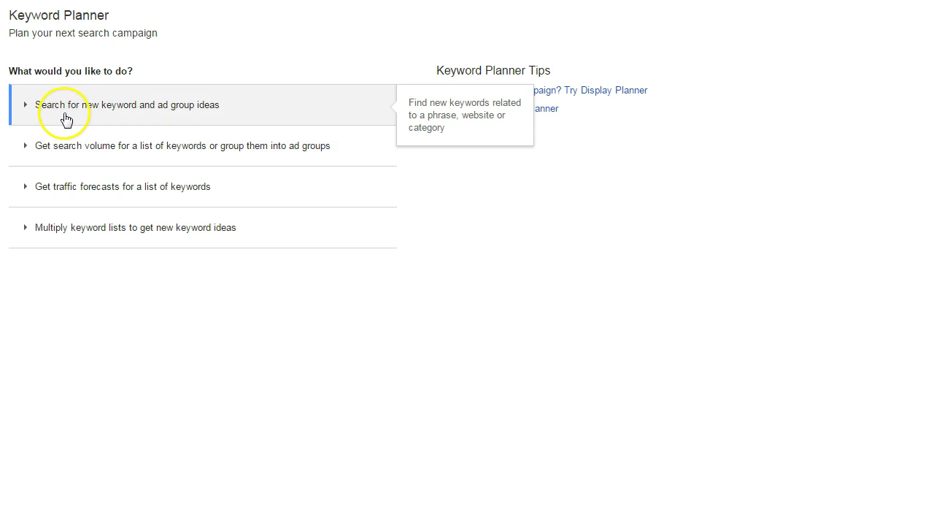
# Enter 'digital marketing agency' as the product in a new keyword ideas search, keeping United Kingdom targeting.
pyautogui.click(137, 111)
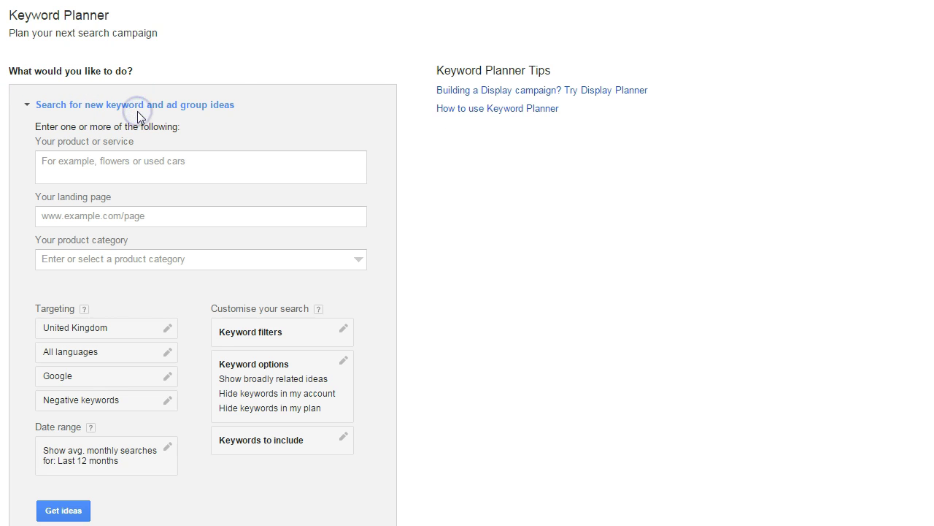
pyautogui.click(146, 169)
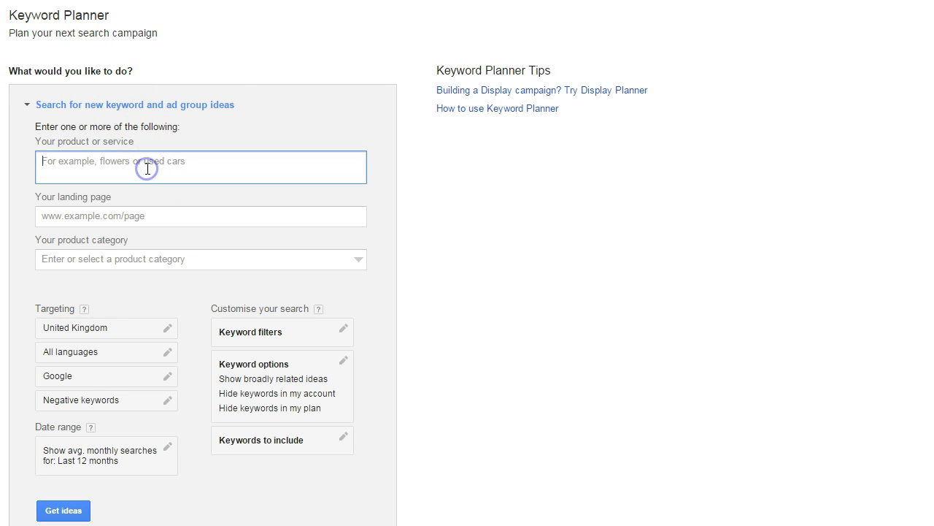
pyautogui.write('digital marketing agency')
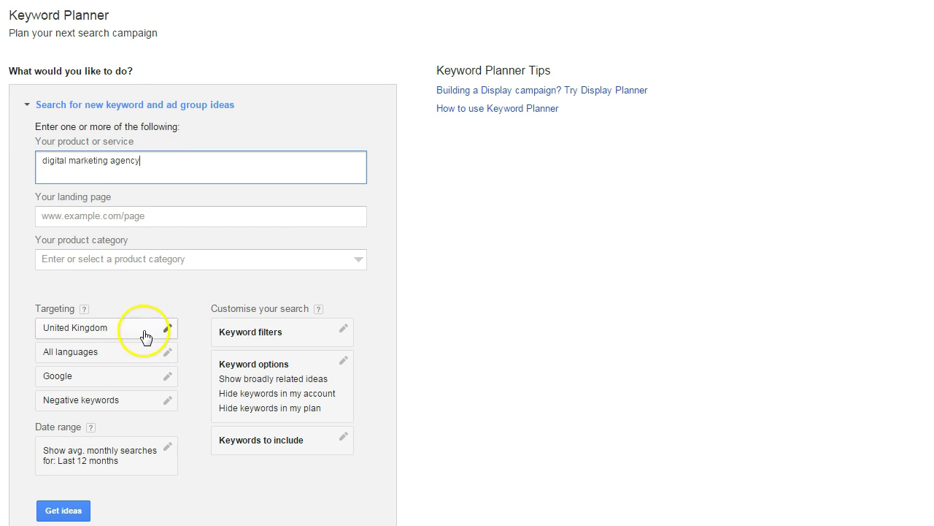
pyautogui.click(95, 332)
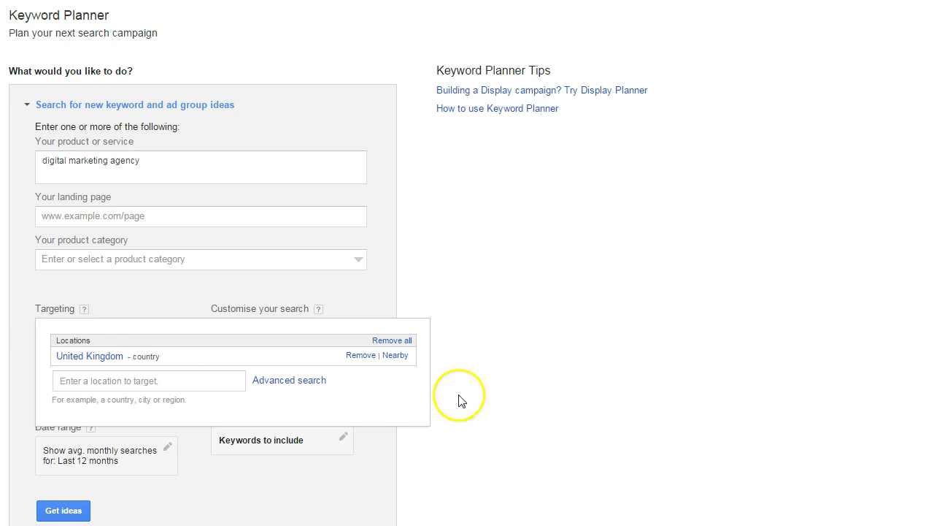
pyautogui.click(24, 363)
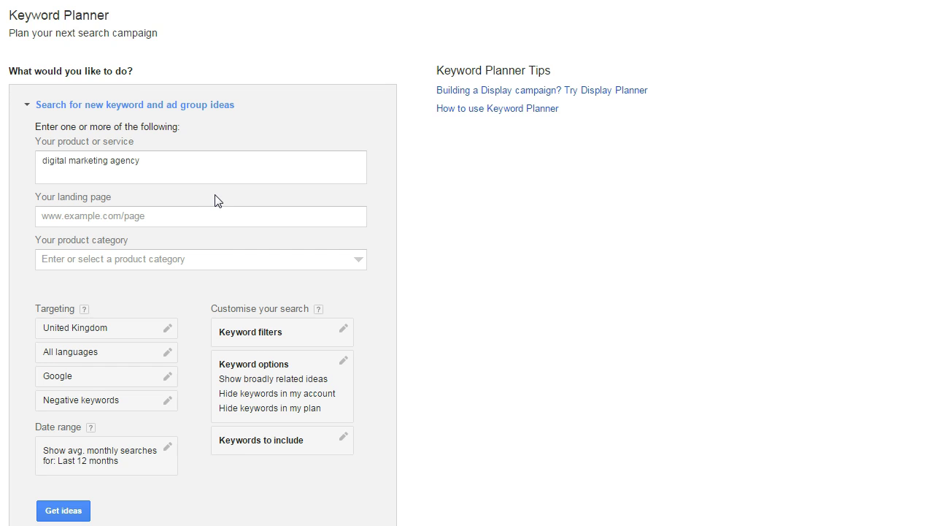
# Get ideas for 'digital marketing agency' to show ad group ideas led by London Digital.
pyautogui.click(70, 511)
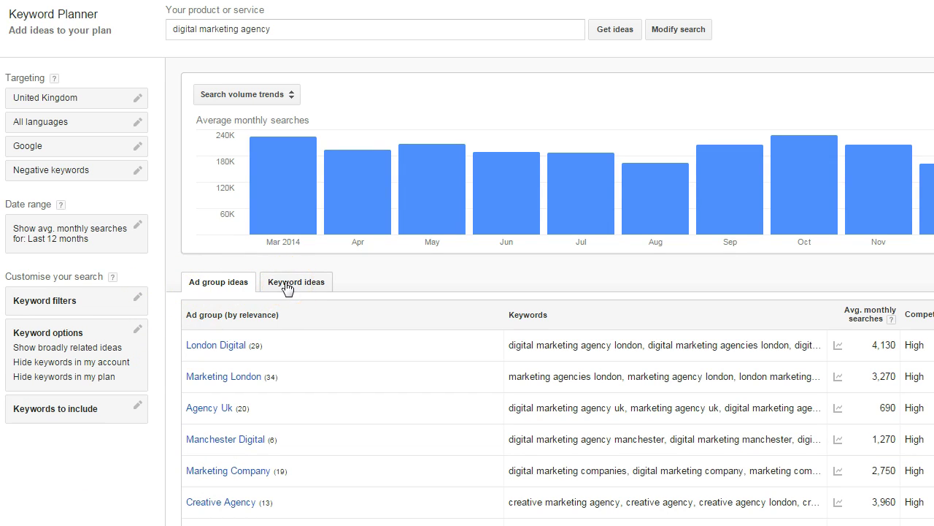
pyautogui.click(213, 291)
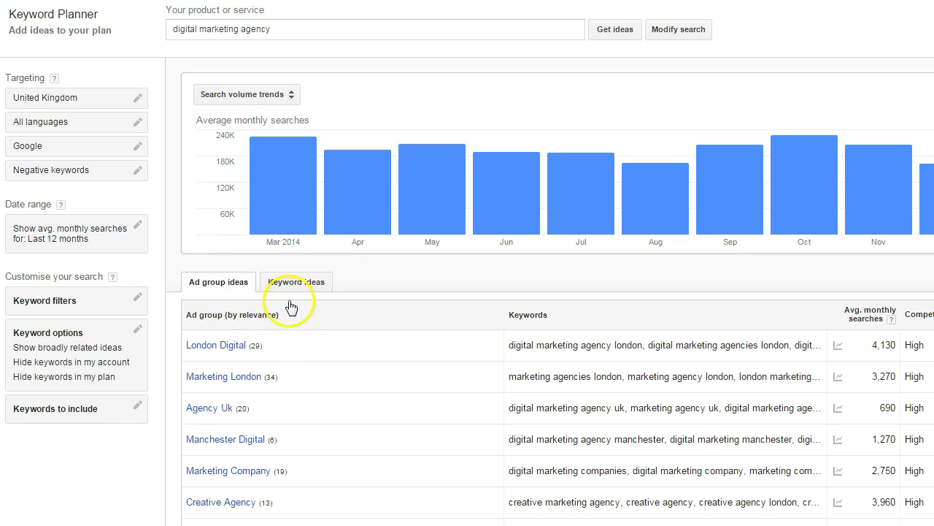
# Switch to Keyword ideas and scroll the 801 keywords with searches, competition and bids.
pyautogui.click(296, 288)
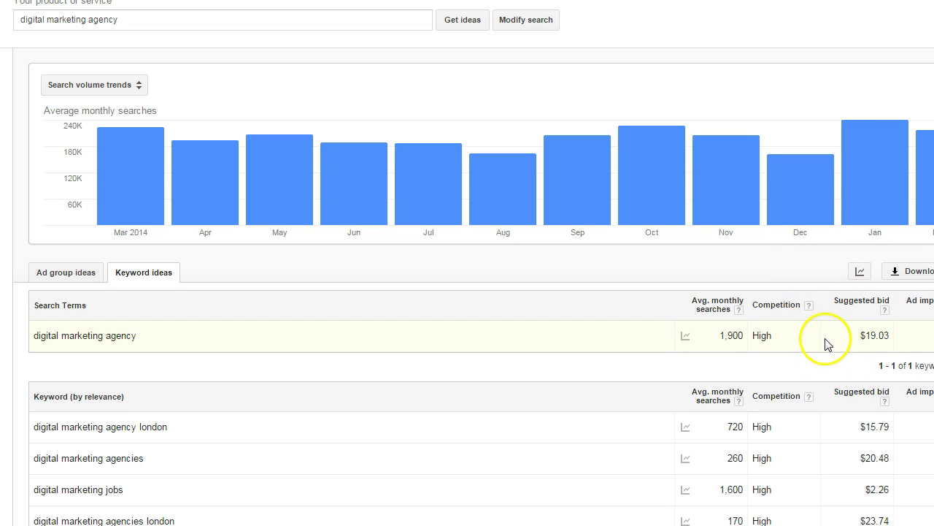
pyautogui.scroll(-1, 830, 344)
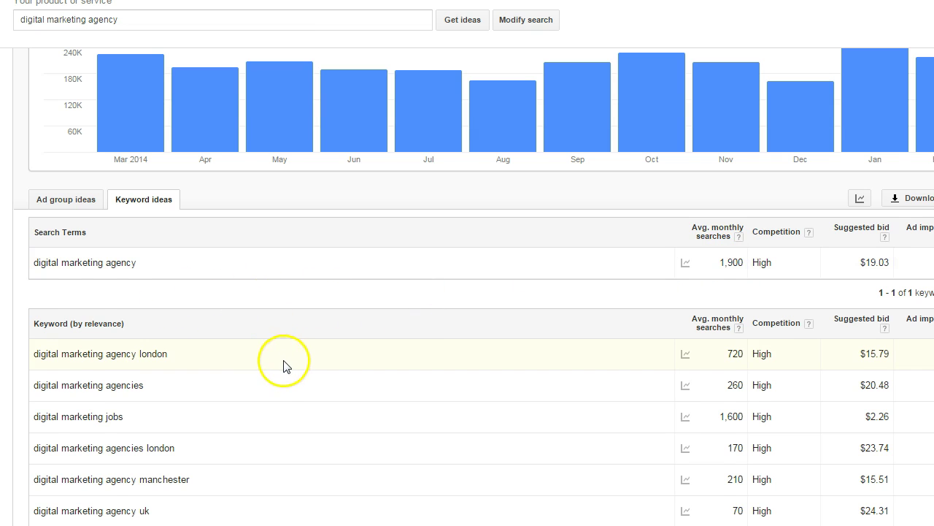
pyautogui.scroll(-1, 285, 367)
pyautogui.scroll(2, 287, 366)
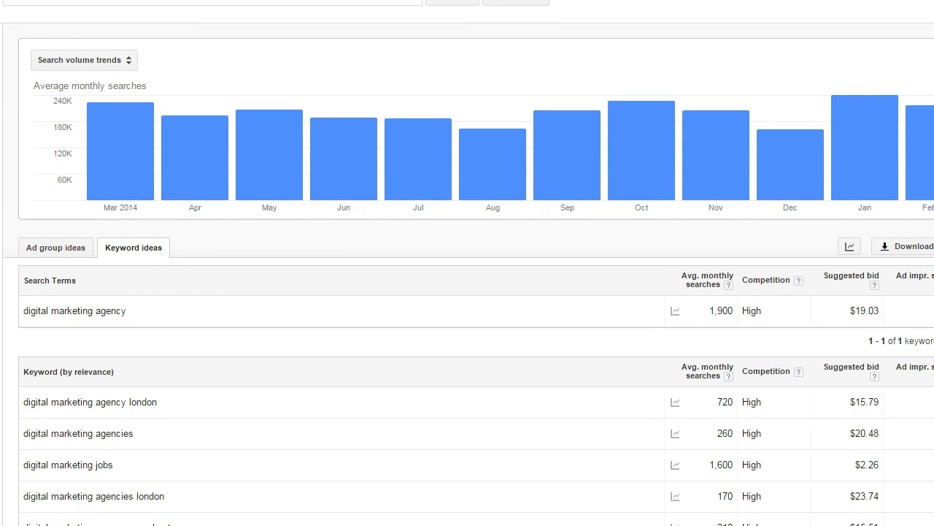
pyautogui.scroll(-3, 720, 298)
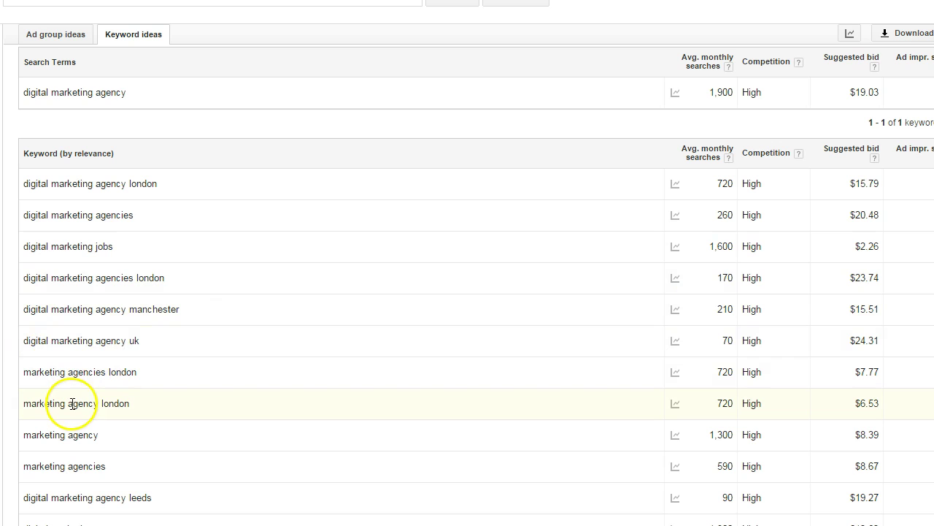
pyautogui.scroll(-4, 75, 407)
pyautogui.scroll(7, 125, 411)
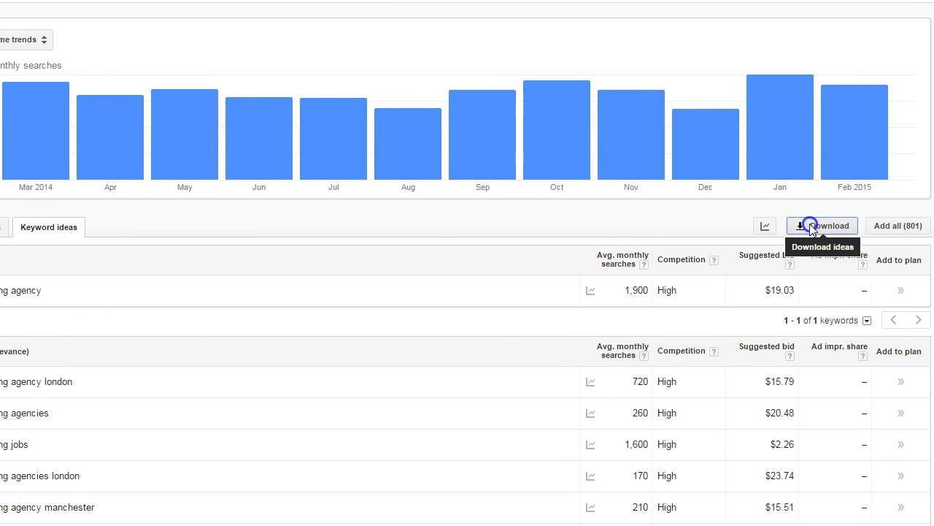
pyautogui.click(812, 225)
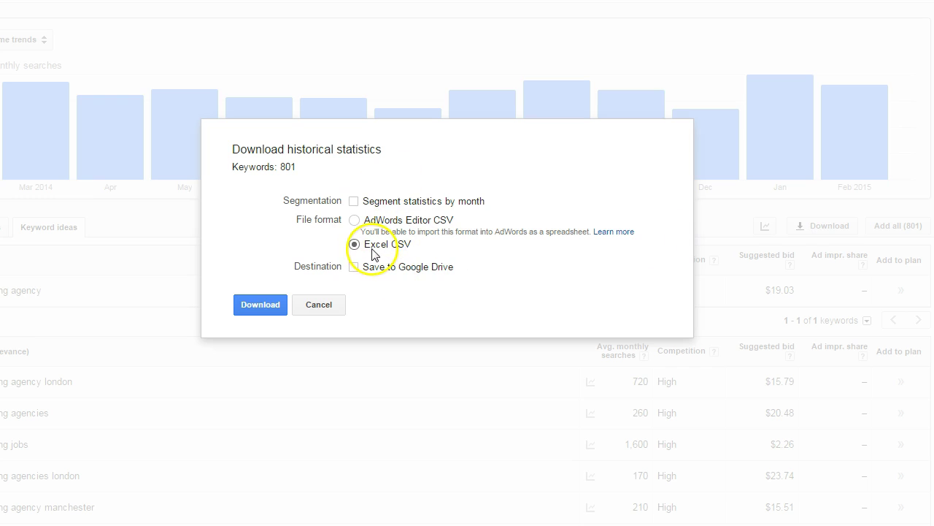
pyautogui.click(319, 305)
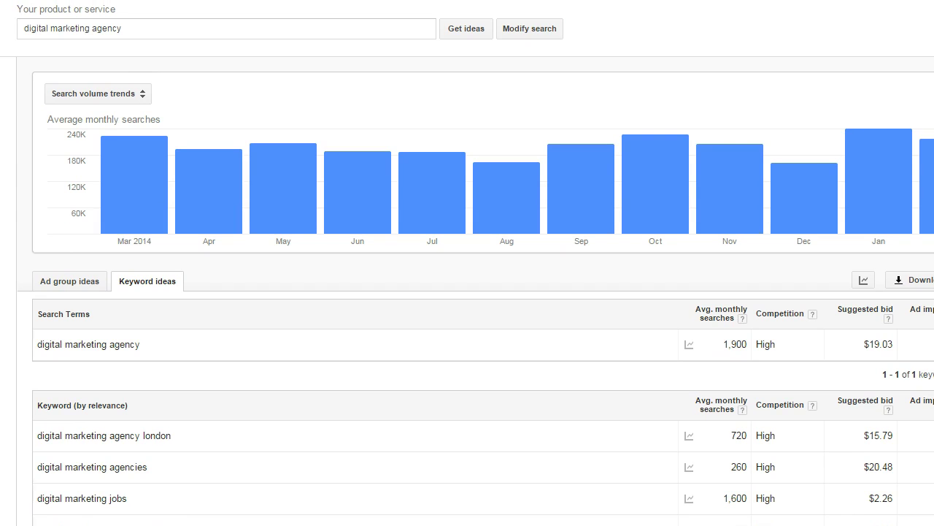
pyautogui.click(36, 28)
pyautogui.moveTo(93, 183)
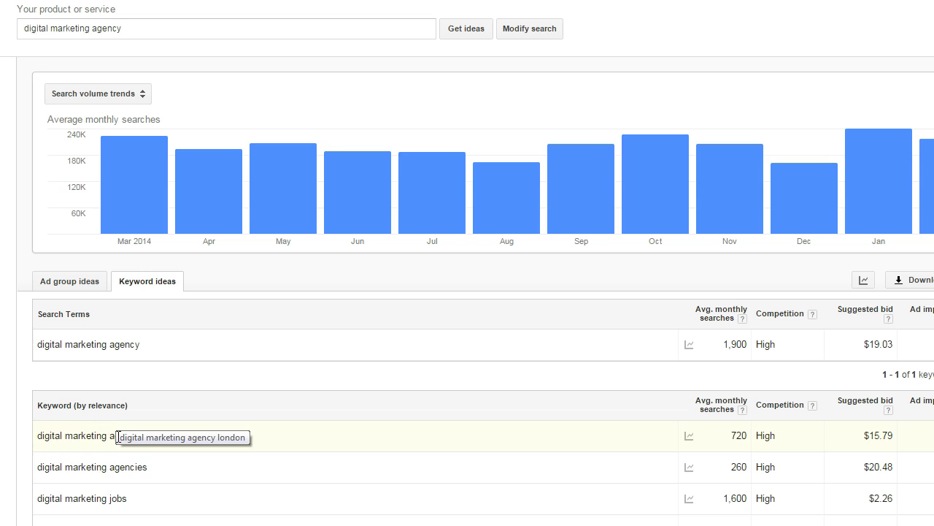
pyautogui.scroll(-2, 673, 479)
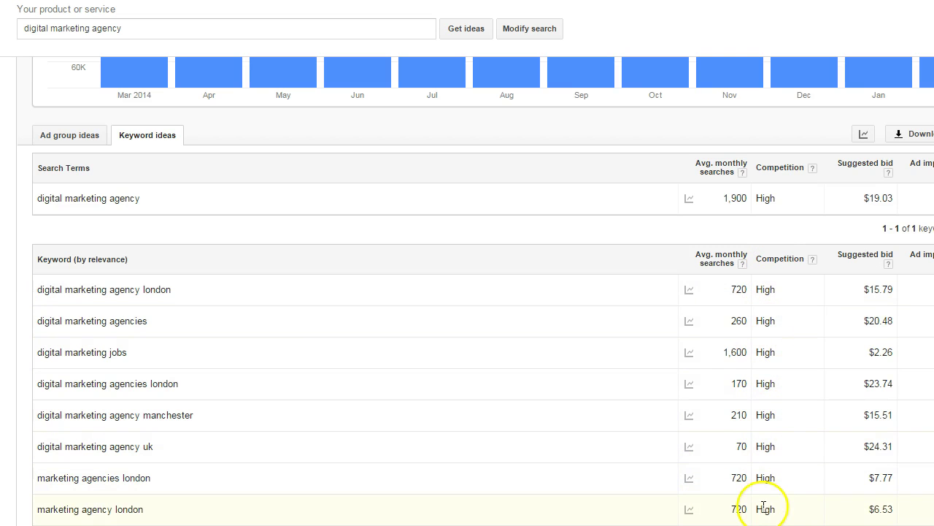
pyautogui.scroll(-5, 776, 387)
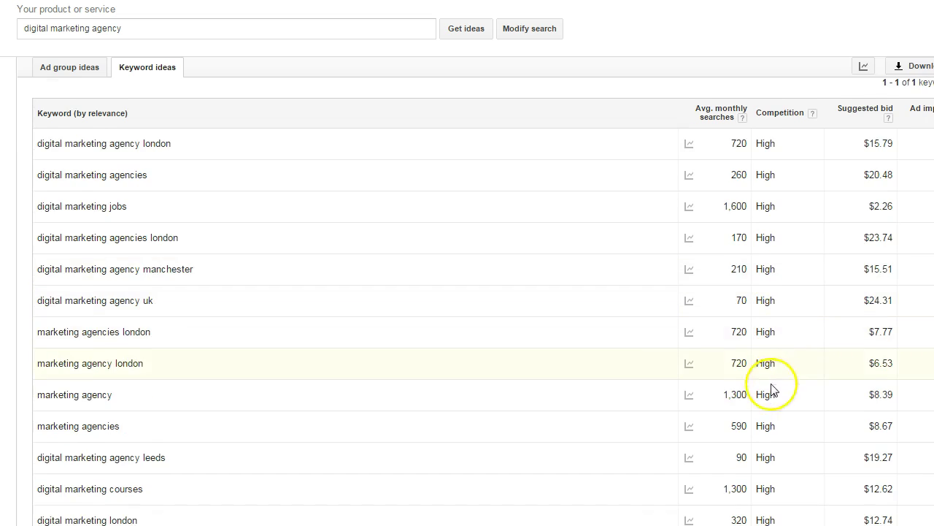
pyautogui.scroll(-3, 764, 417)
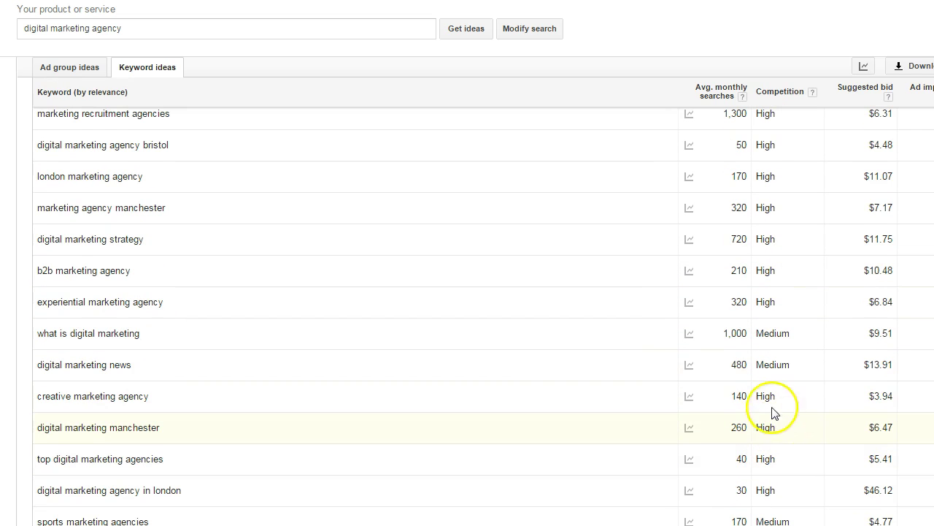
pyautogui.scroll(-1, 751, 395)
pyautogui.scroll(10, 755, 398)
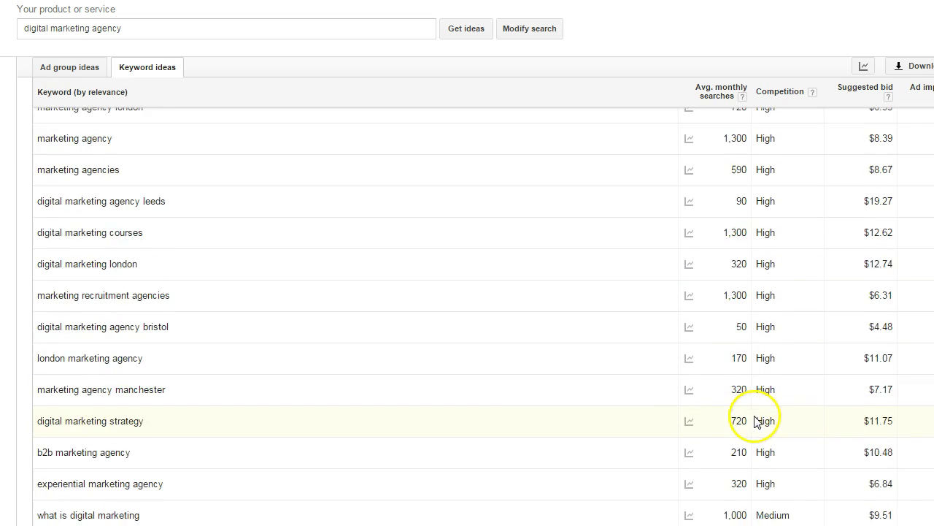
pyautogui.scroll(-4, 761, 416)
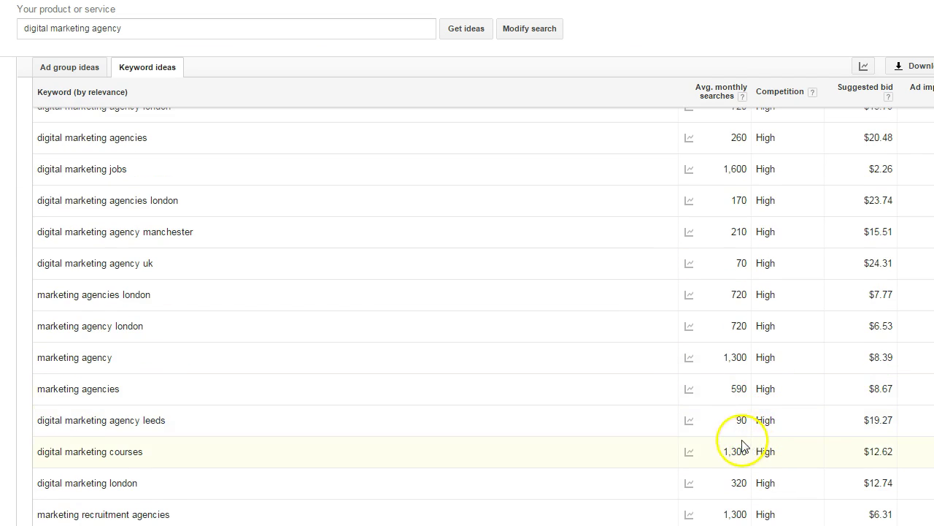
pyautogui.scroll(2, 758, 433)
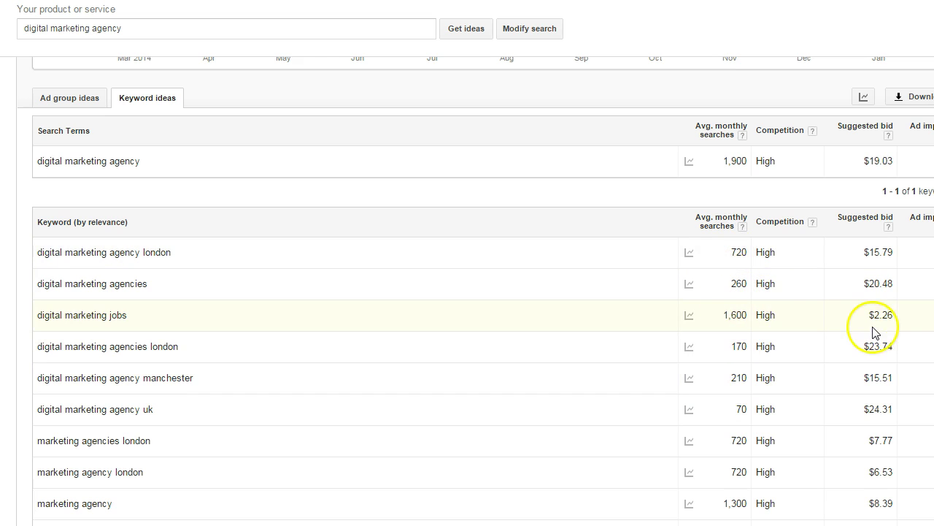
pyautogui.click(732, 415)
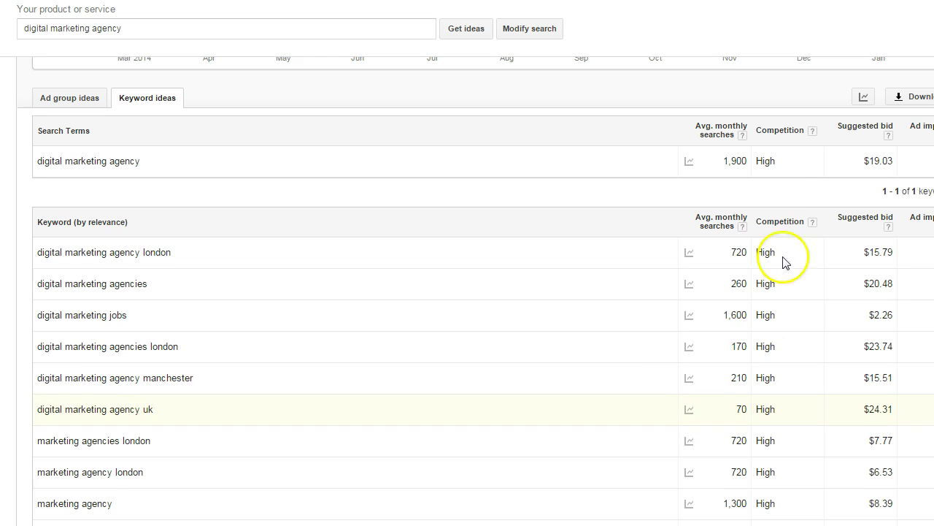
pyautogui.moveTo(691, 410)
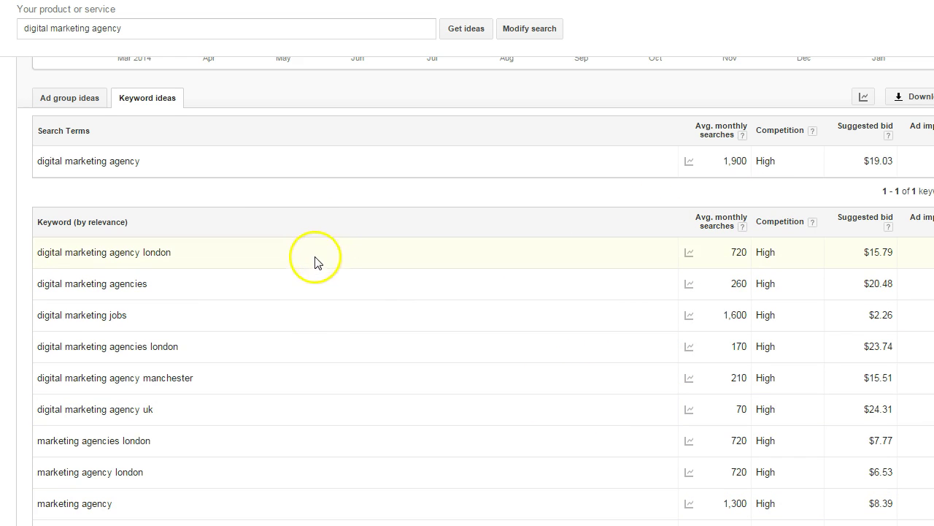
pyautogui.scroll(-1, 438, 373)
pyautogui.scroll(-1, 456, 378)
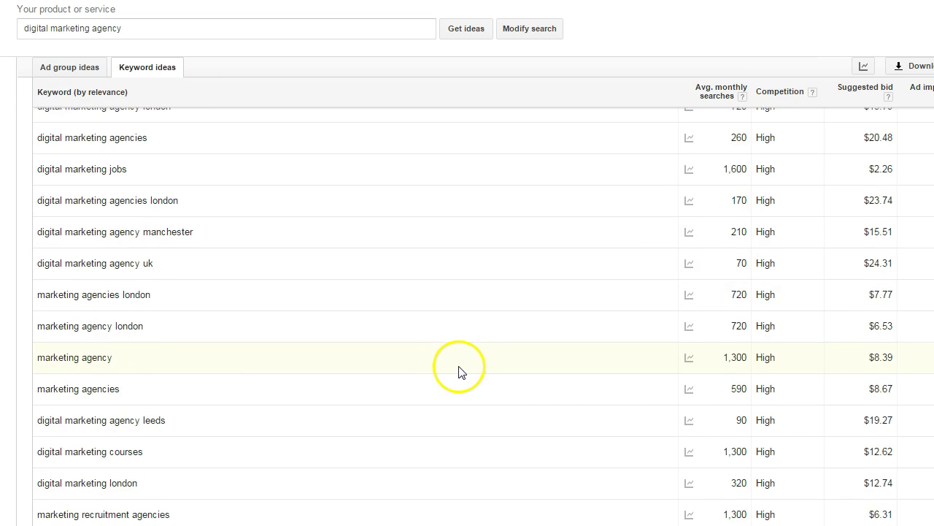
pyautogui.scroll(1, 460, 376)
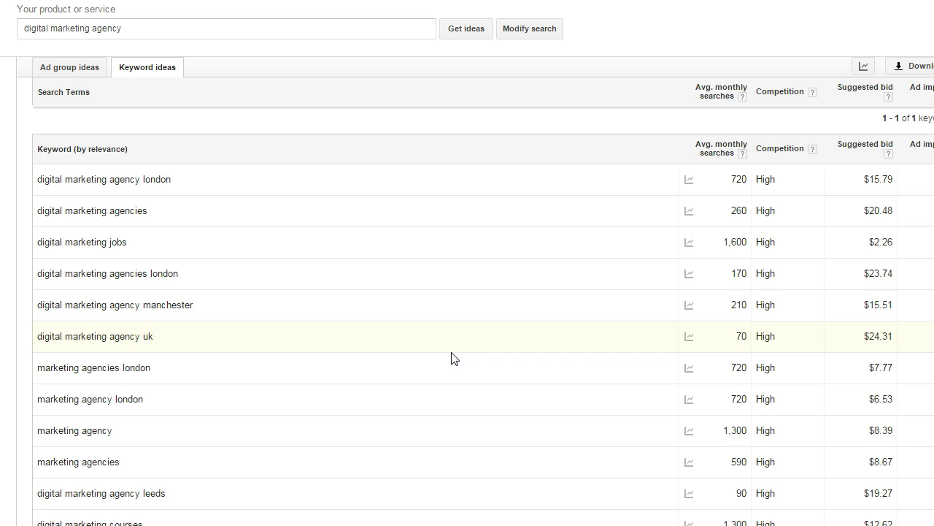
pyautogui.click(374, 374)
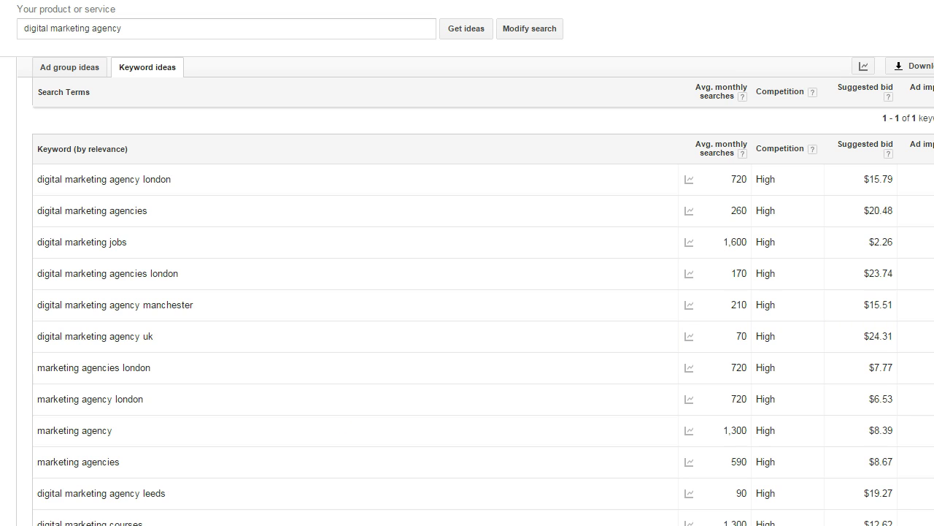